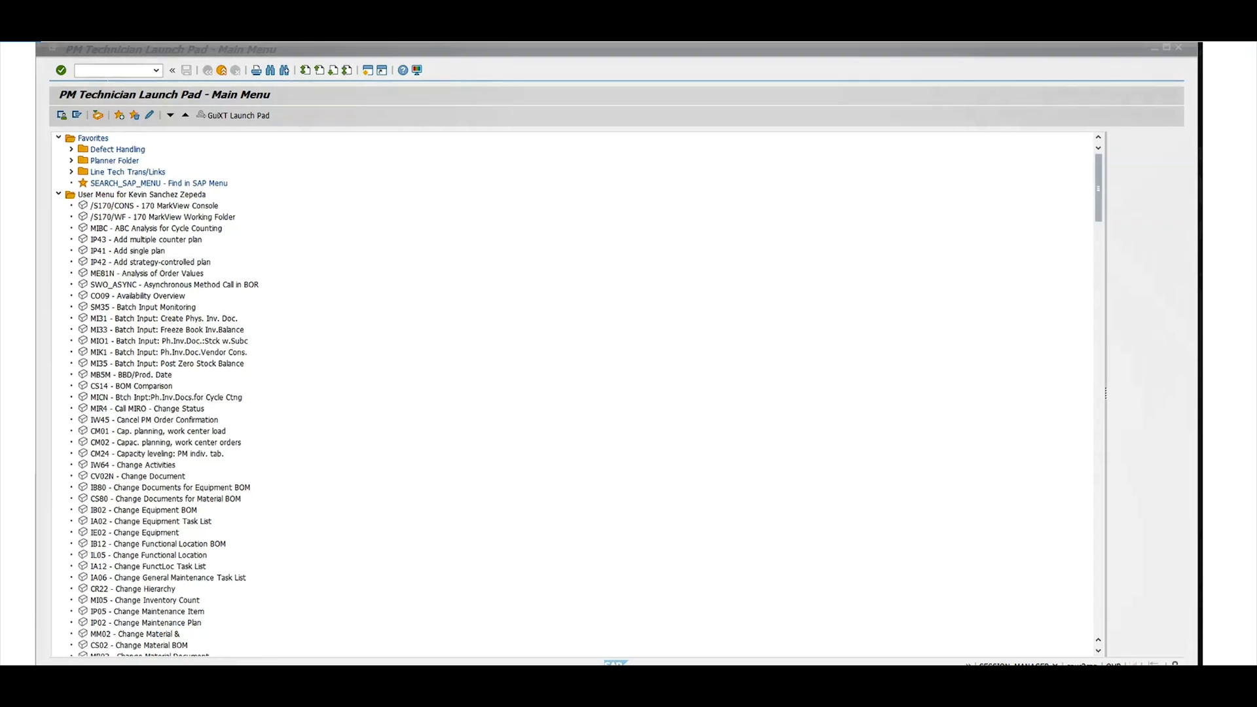
- Start transaction CV01N for a new document and clear the Document number field
type("CV01")
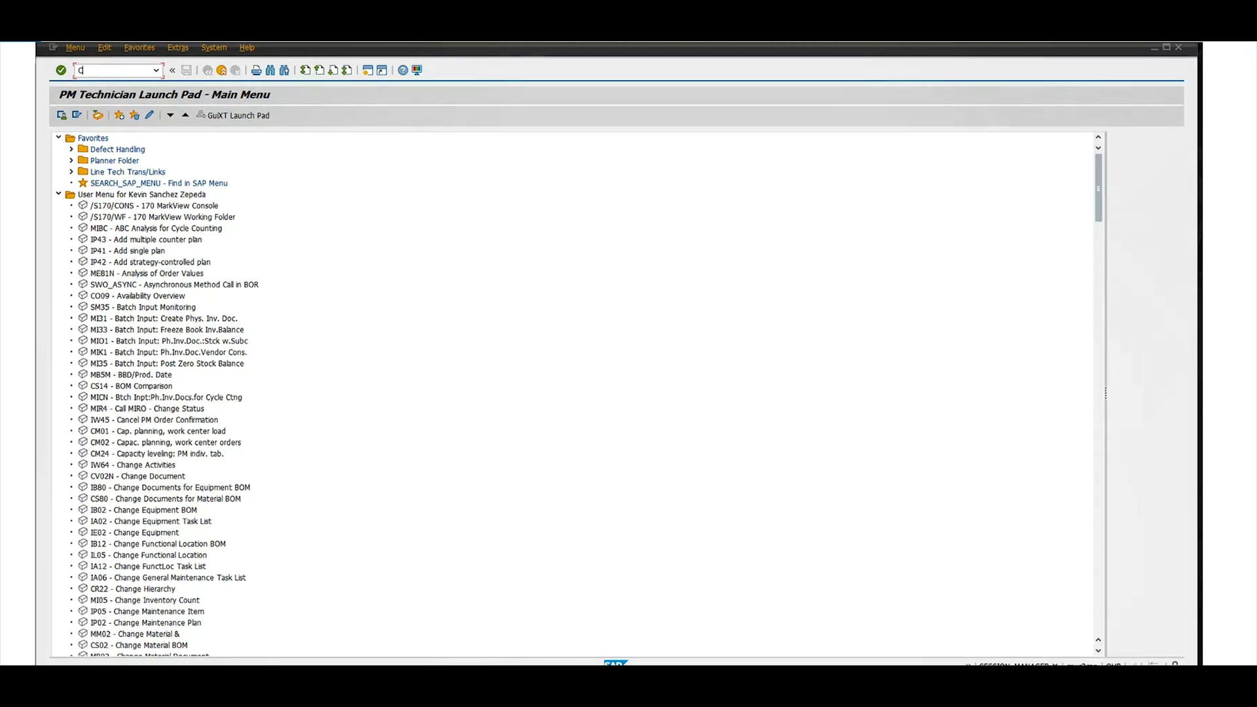
type("N")
key("Return")
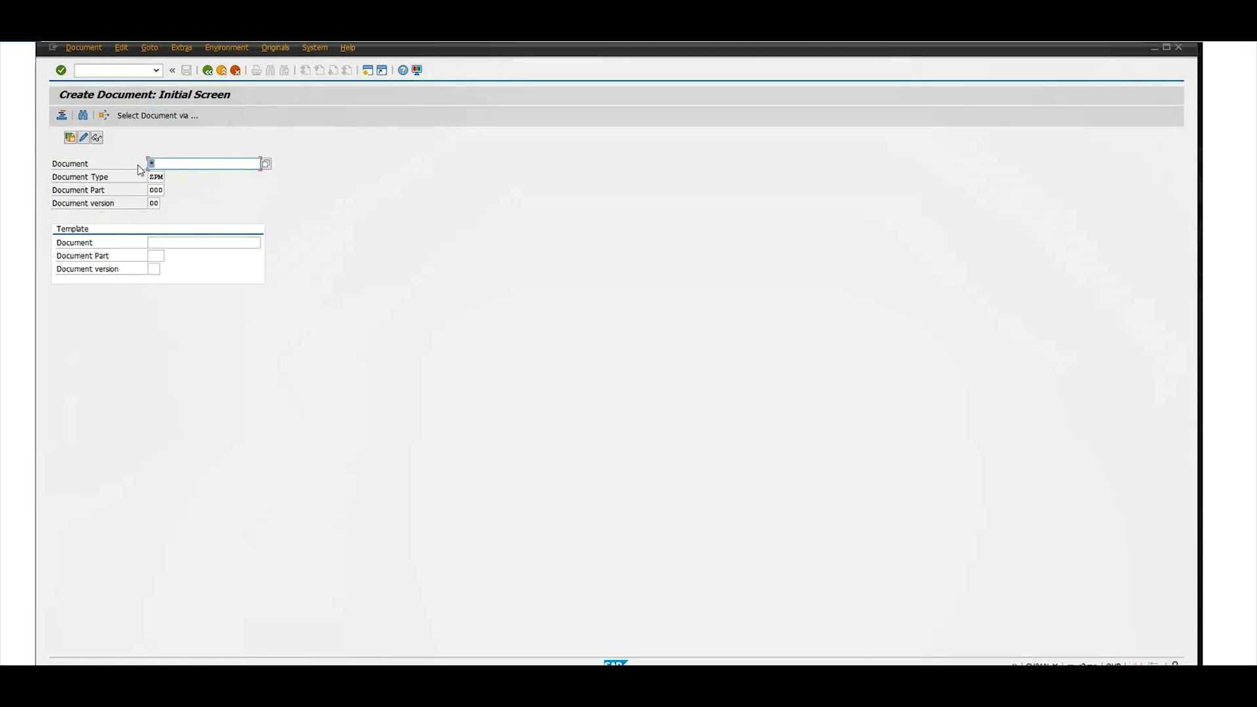
key("BackSpace")
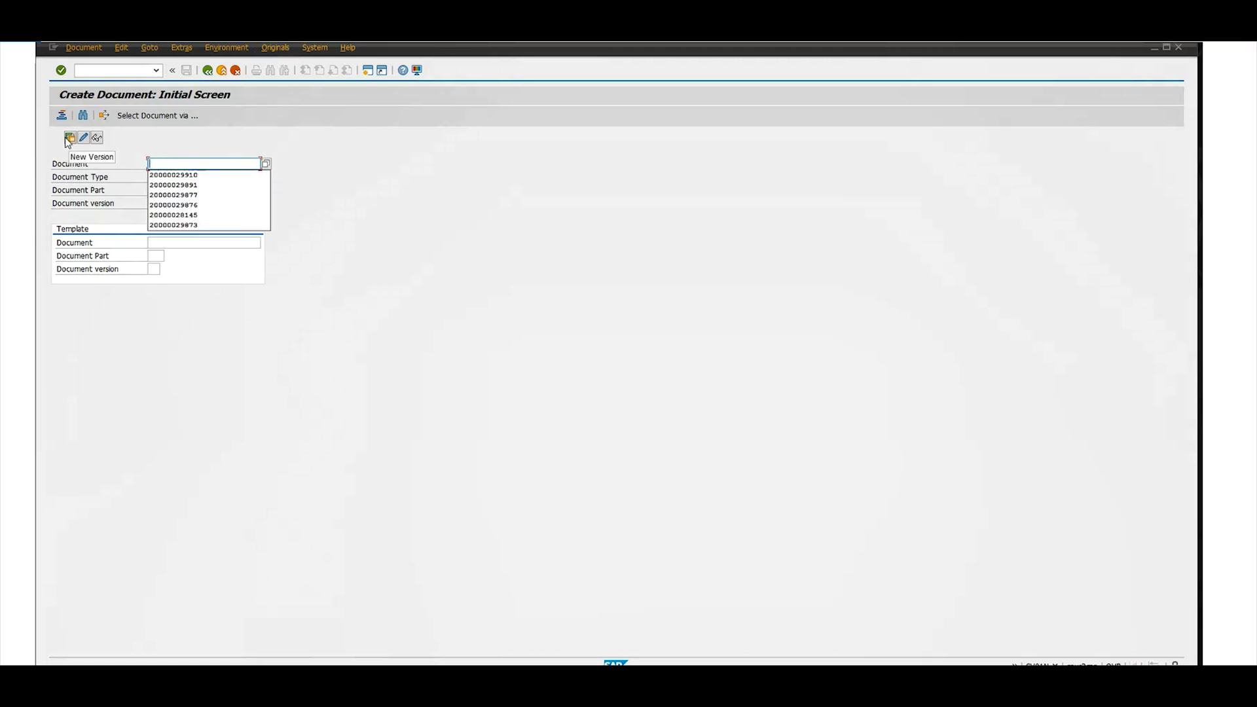
- Give the new document the description 5446 BRADMAN LAKE VFD PARAMETERS and begin a new original
left_click(70, 138)
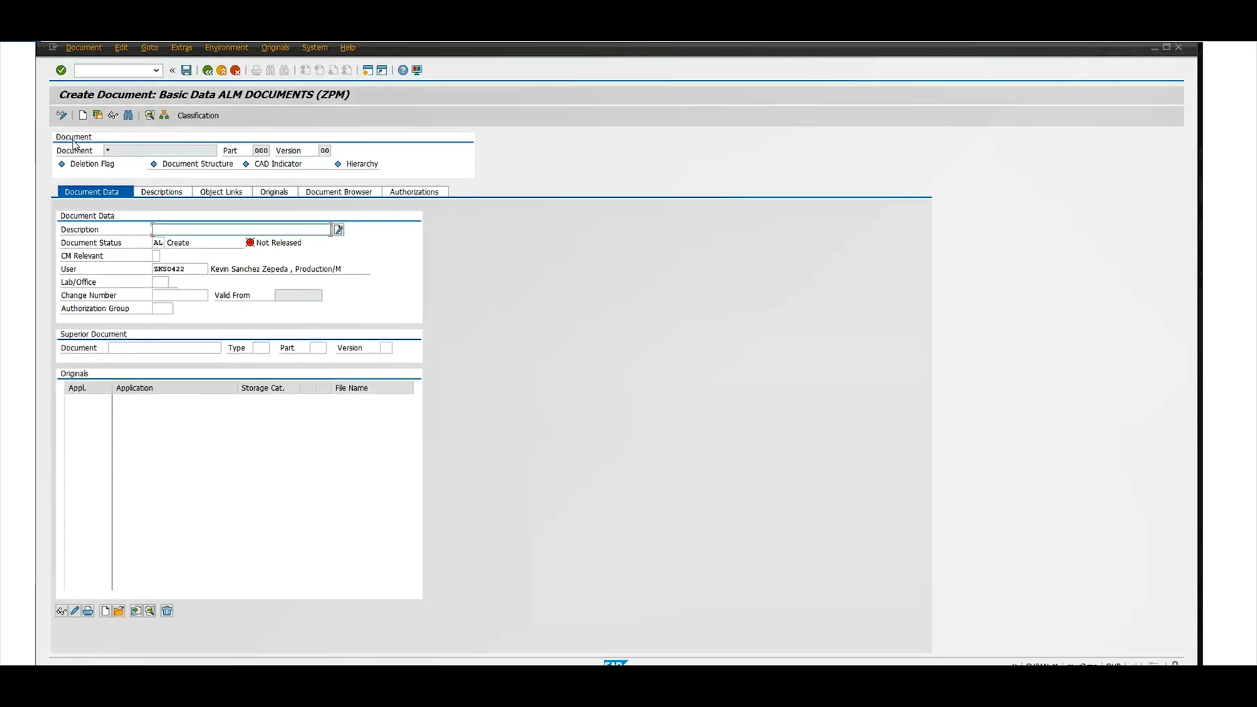
type("5")
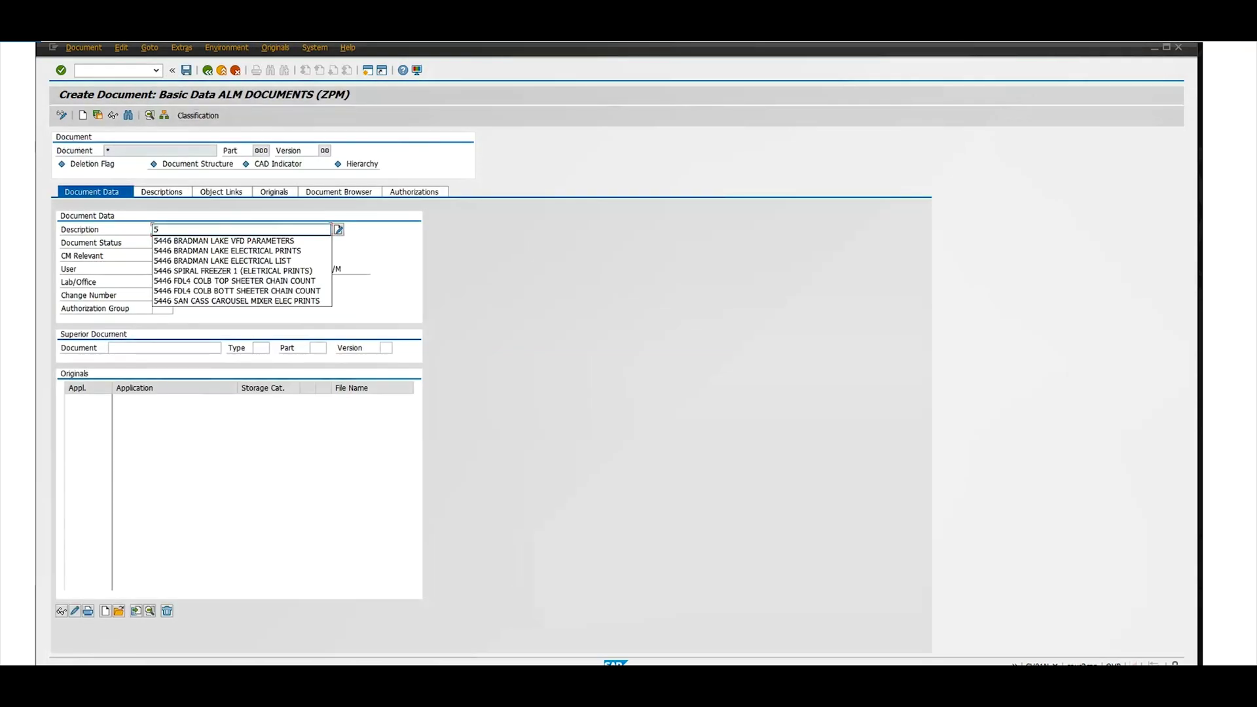
key("Down")
key("Return")
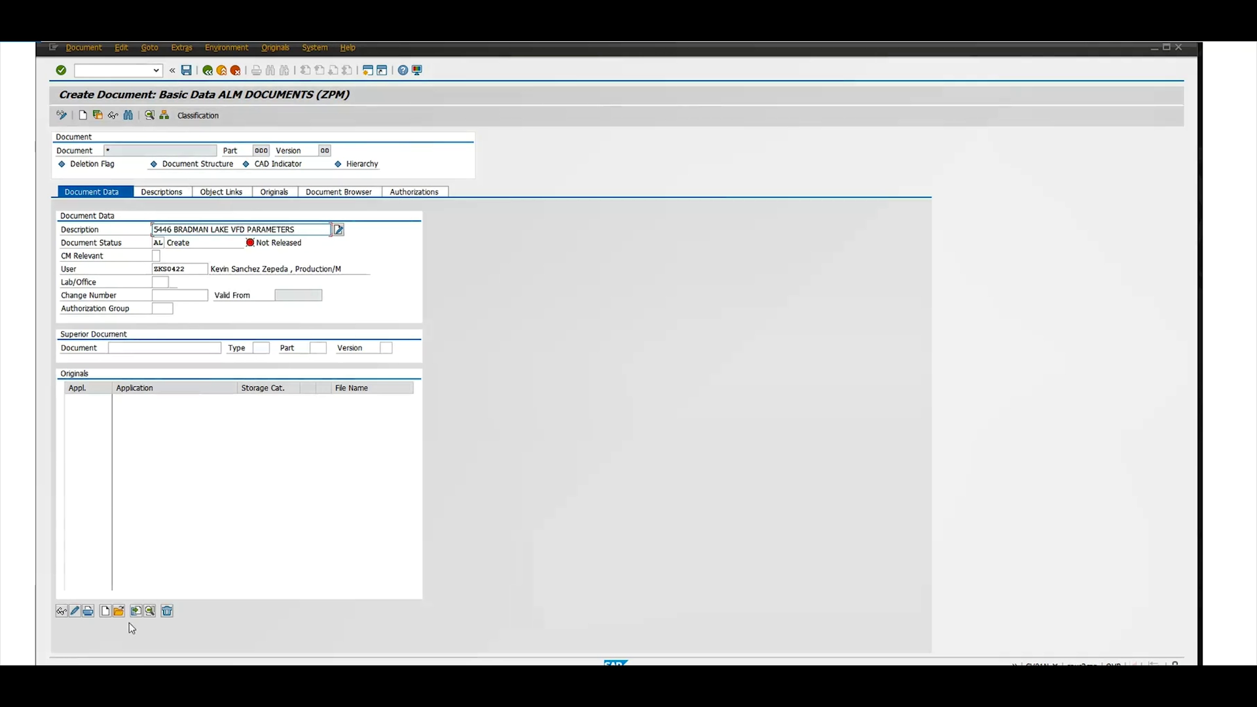
left_click(102, 617)
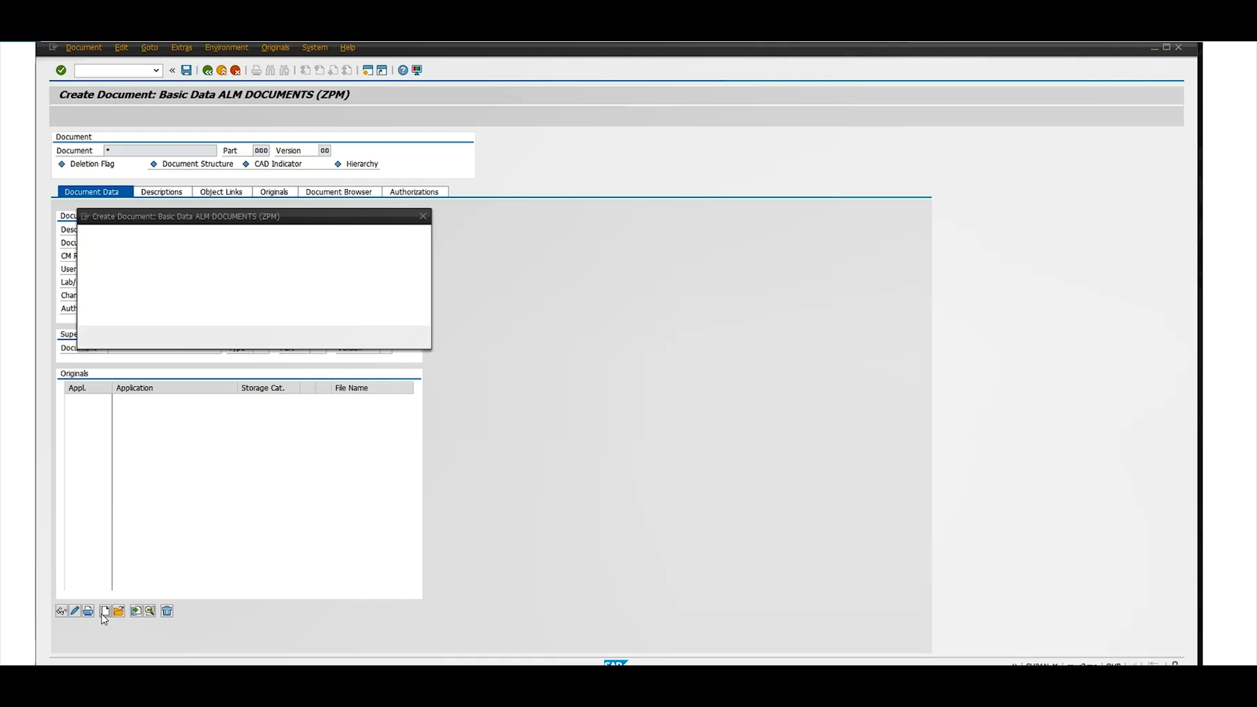
- Set the new original's application to PDF (Acrobat Reader)
key("F4")
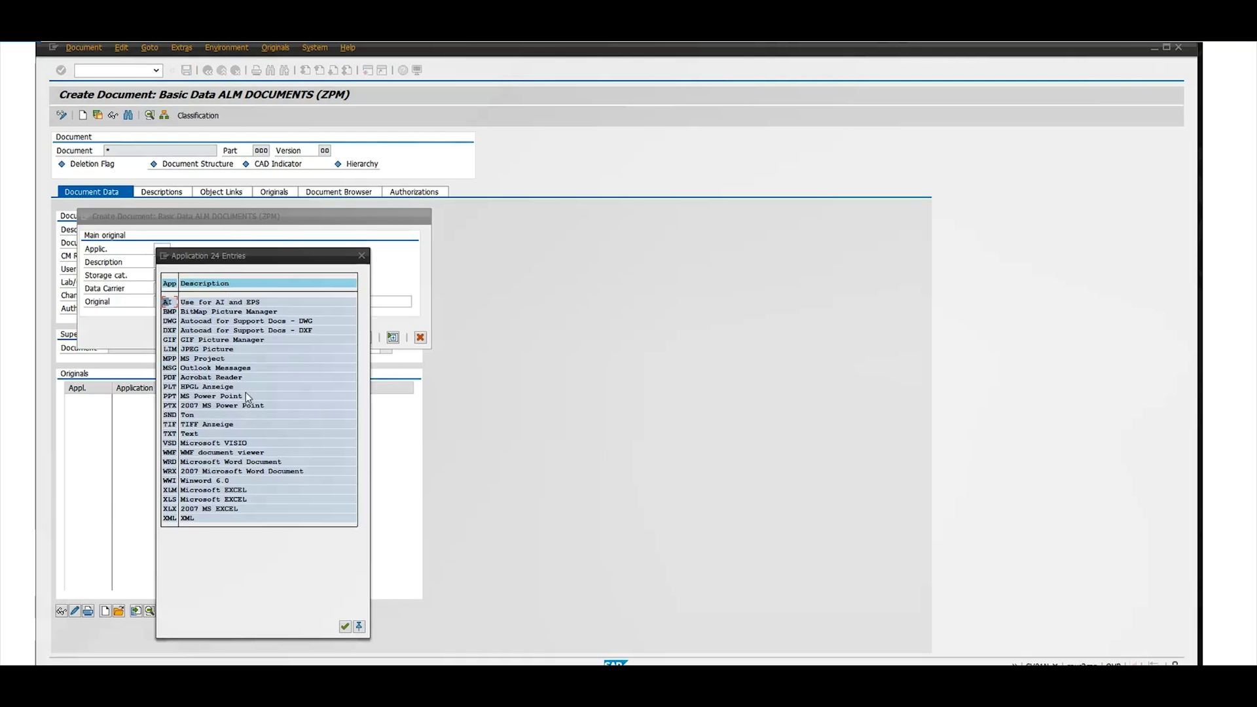
left_click(170, 378)
double_click(171, 378)
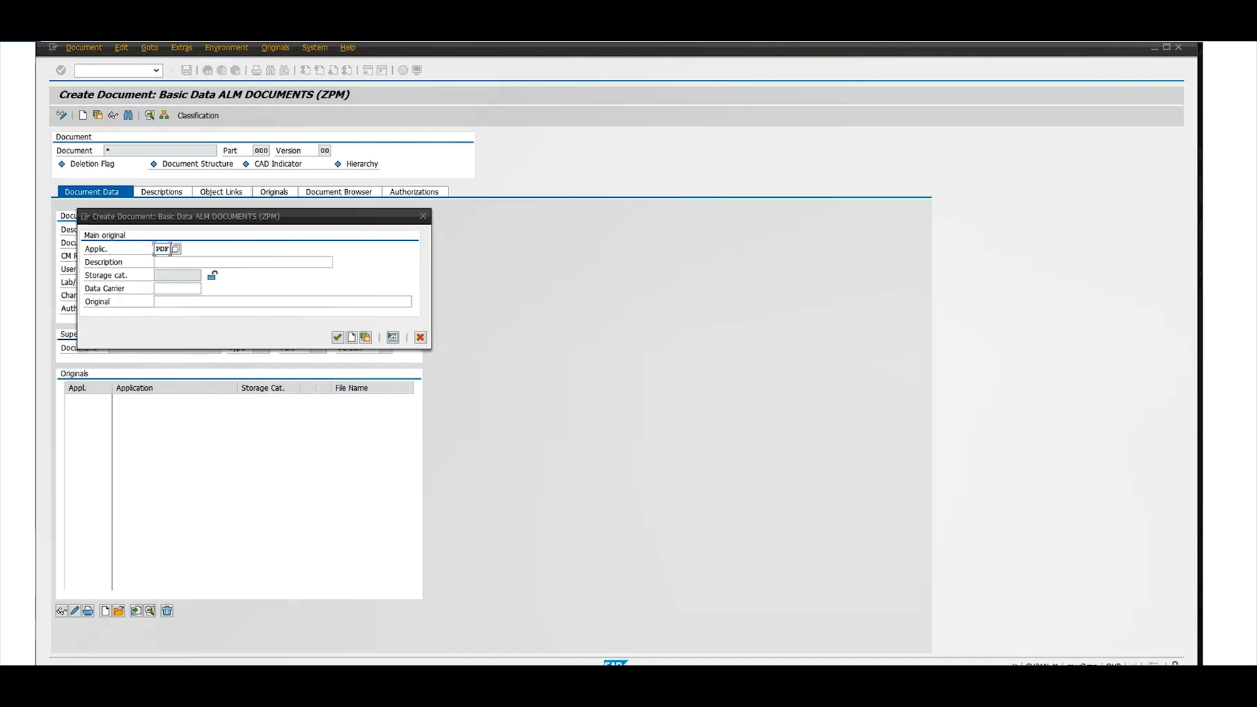
- Move to the empty Original file field, dismissing the no-templates-found message
left_click(178, 275)
left_click(176, 288)
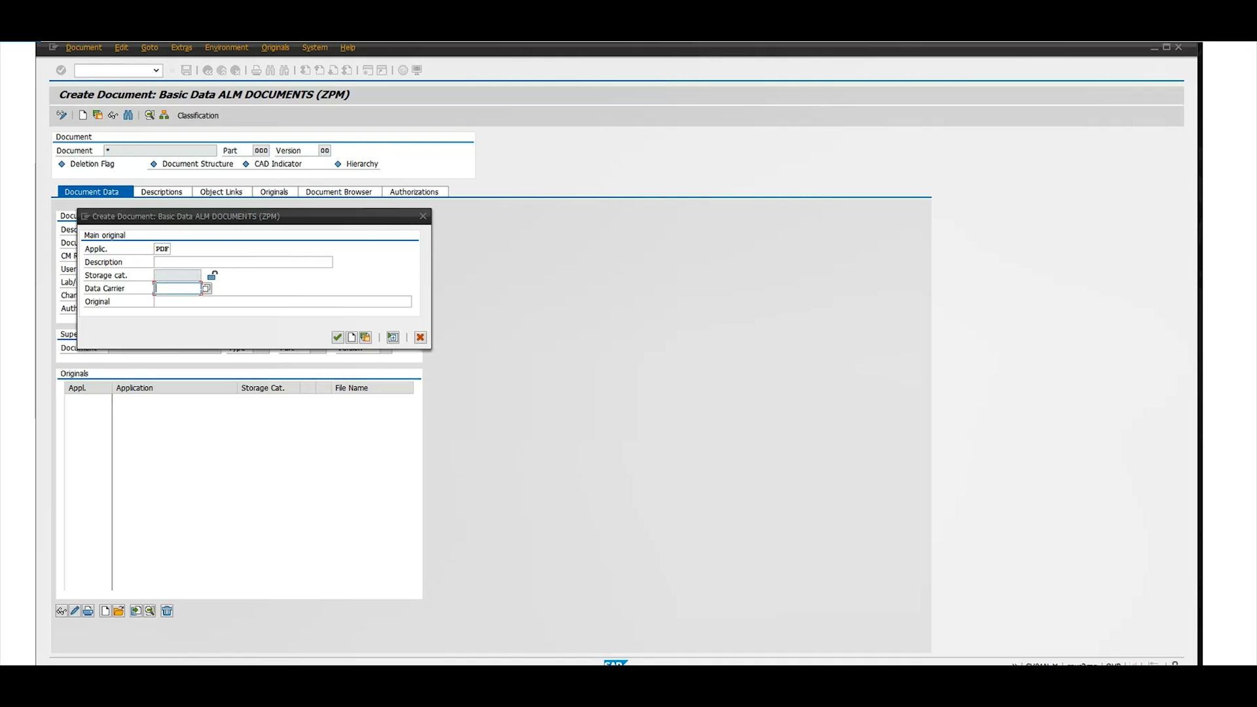
key("Tab")
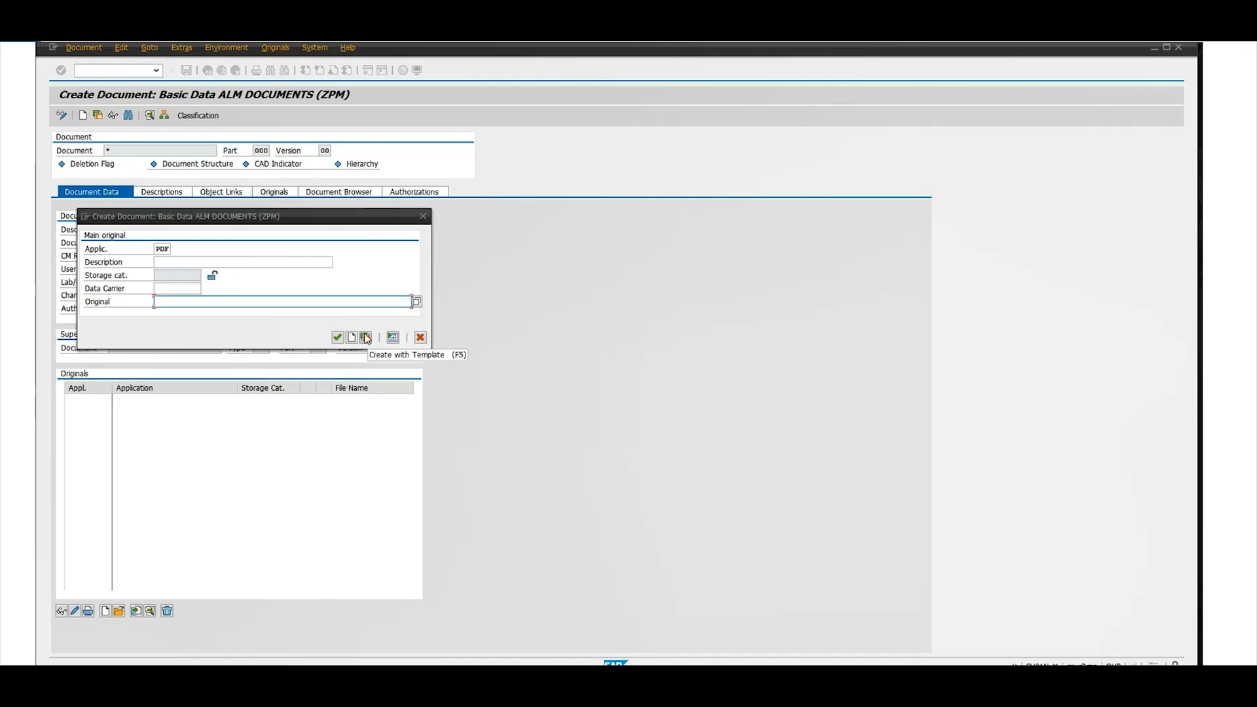
left_click(359, 338)
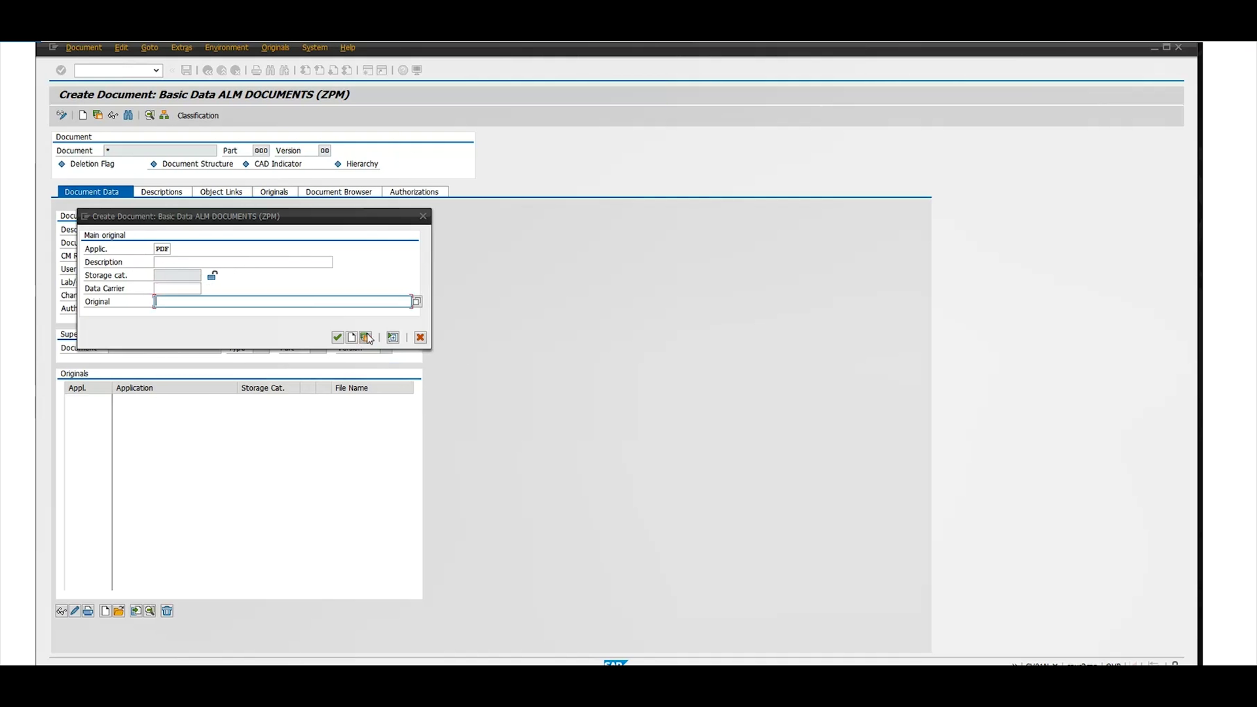
key("Return")
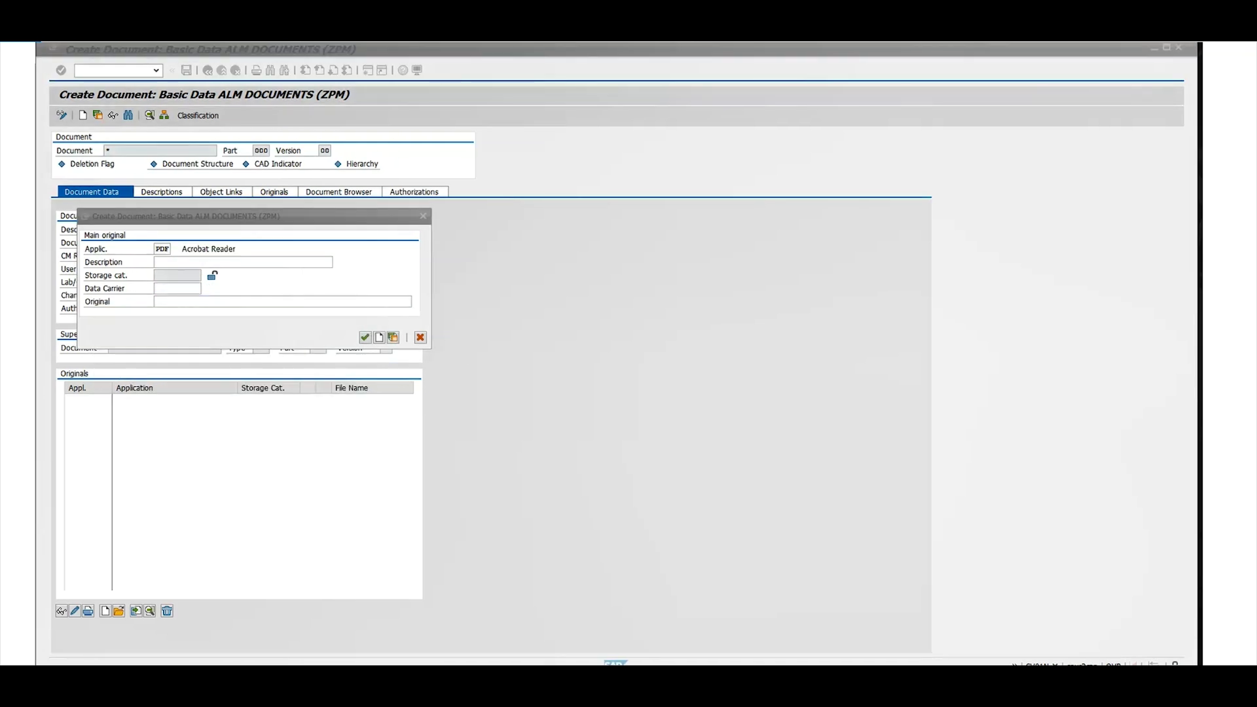
left_click(413, 302)
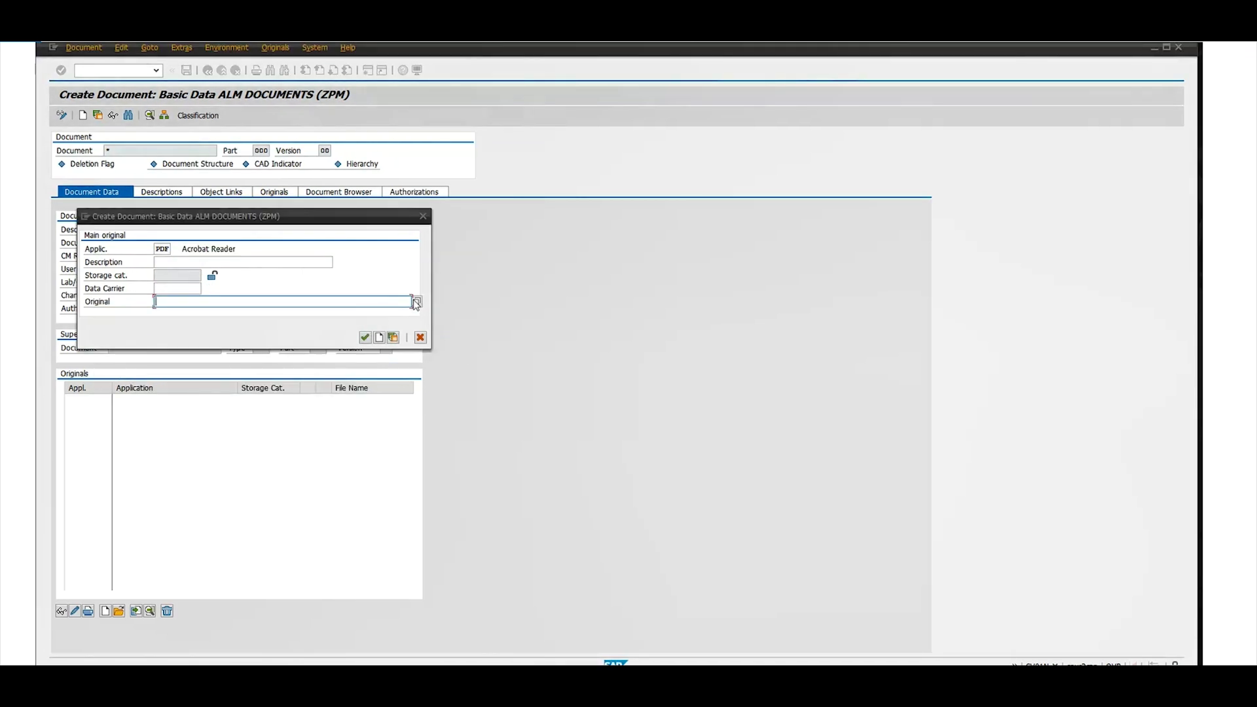
- Attach VFD Parameters.pdf from the Desktop as the document's original
left_click(416, 302)
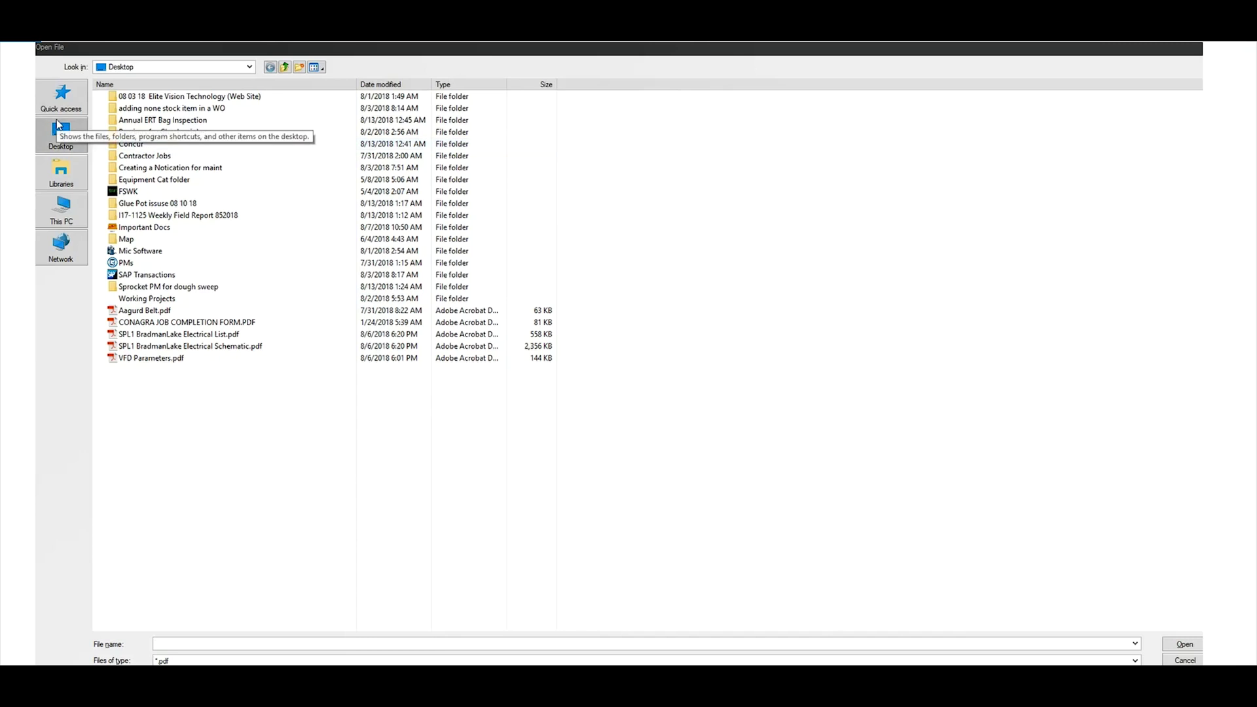
double_click(141, 360)
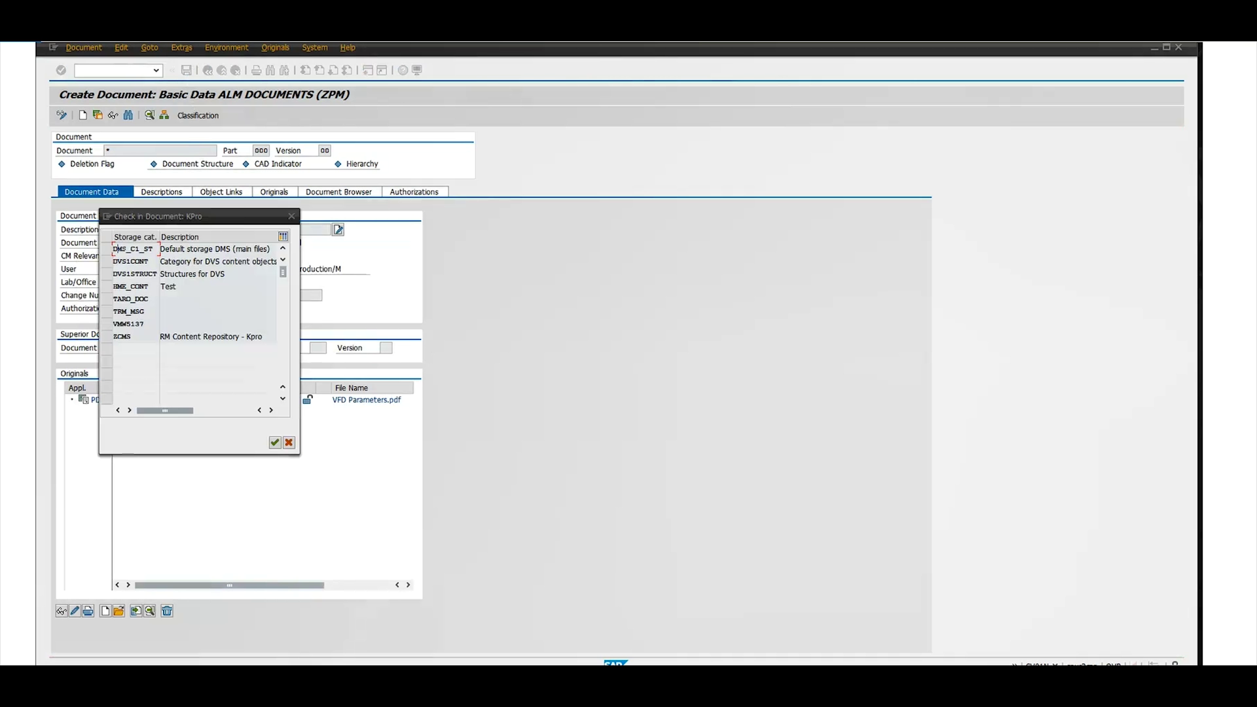
- Check the PDF into the DMS_C1_ST storage category to create the document
double_click(149, 250)
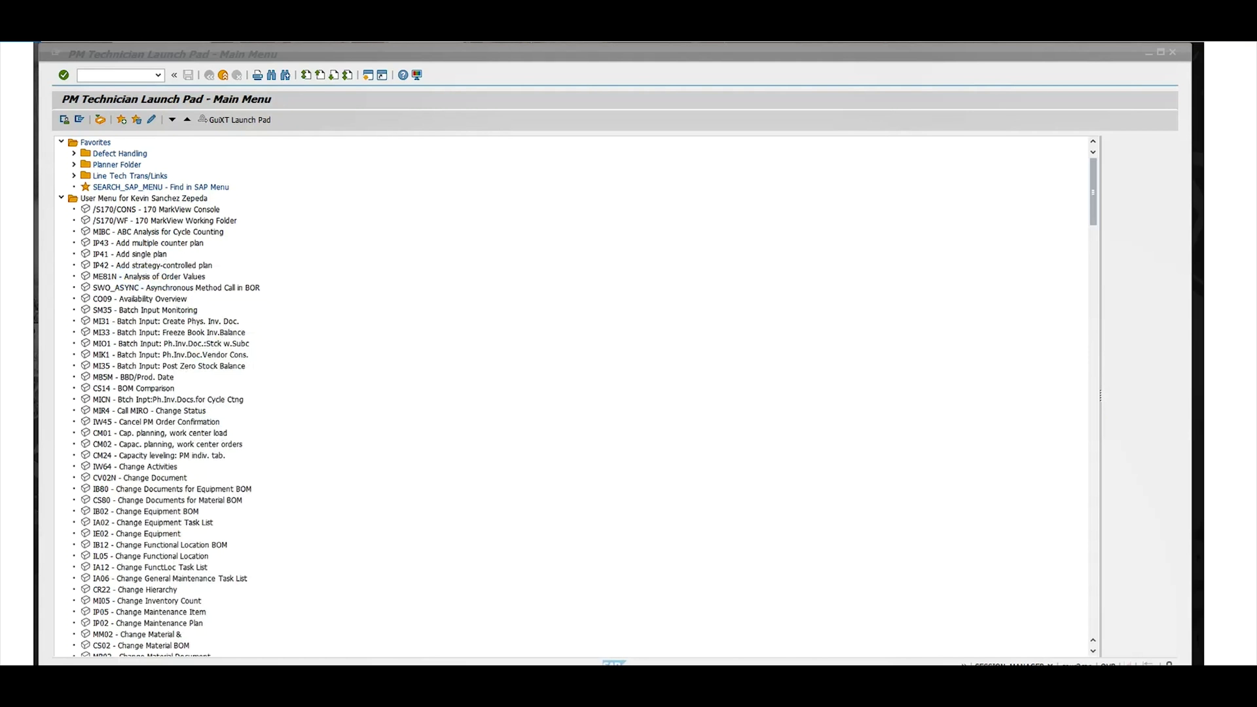
left_click(124, 77)
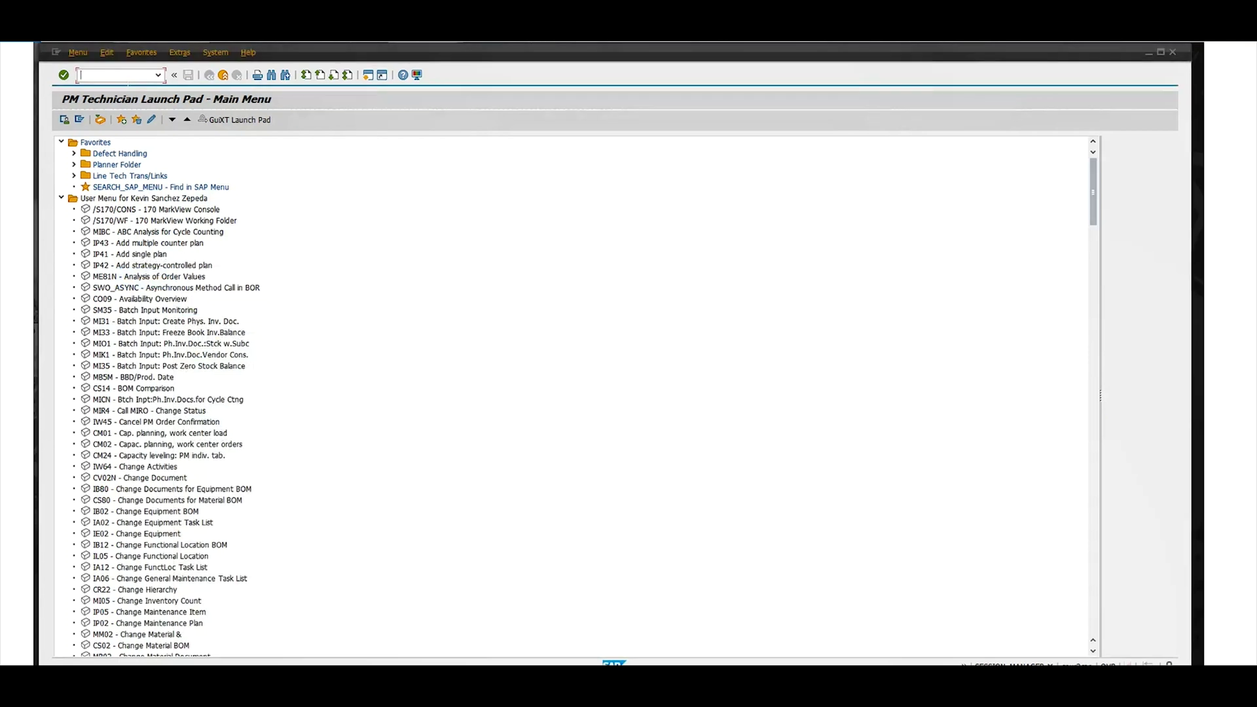
type("d")
type("v")
type("01N")
key("Return")
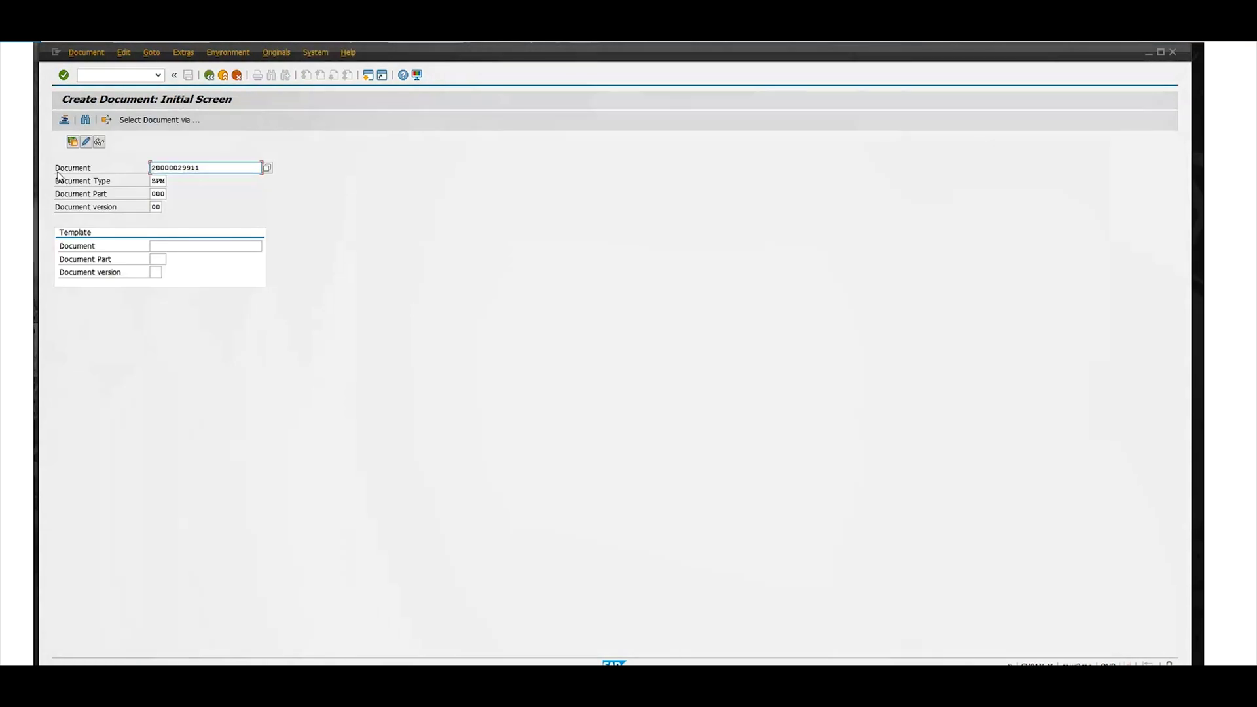
left_click(87, 143)
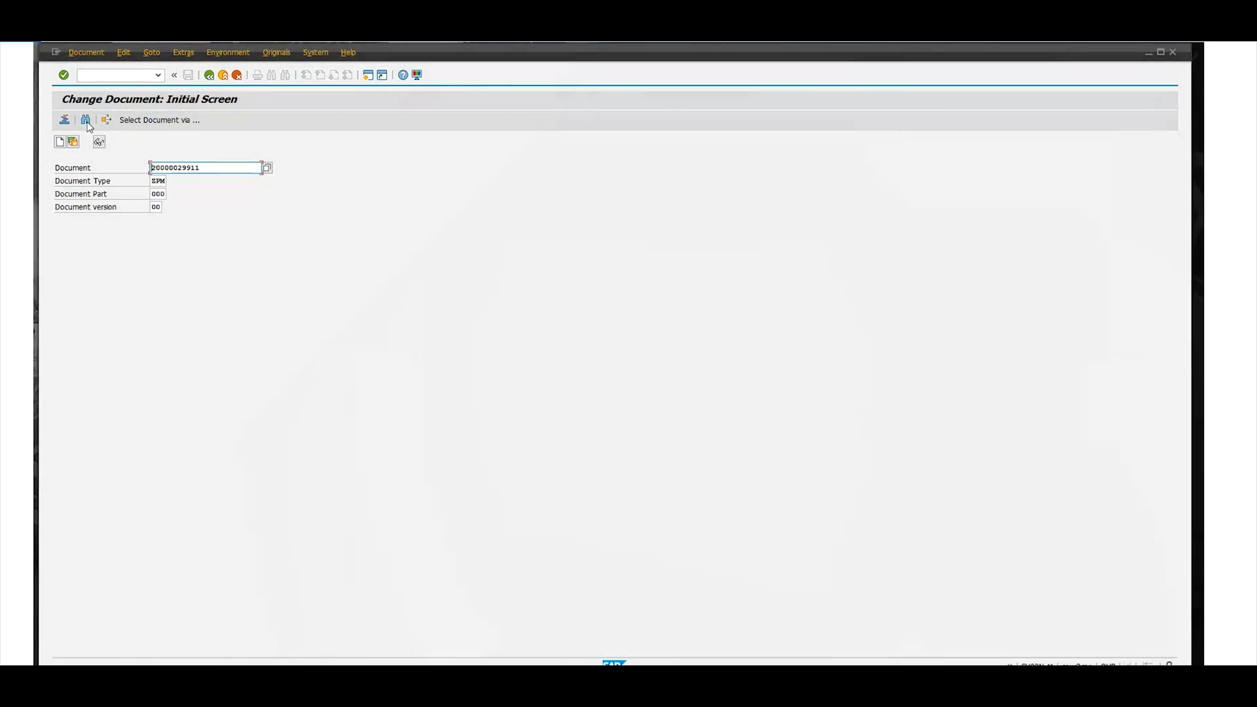
left_click(64, 76)
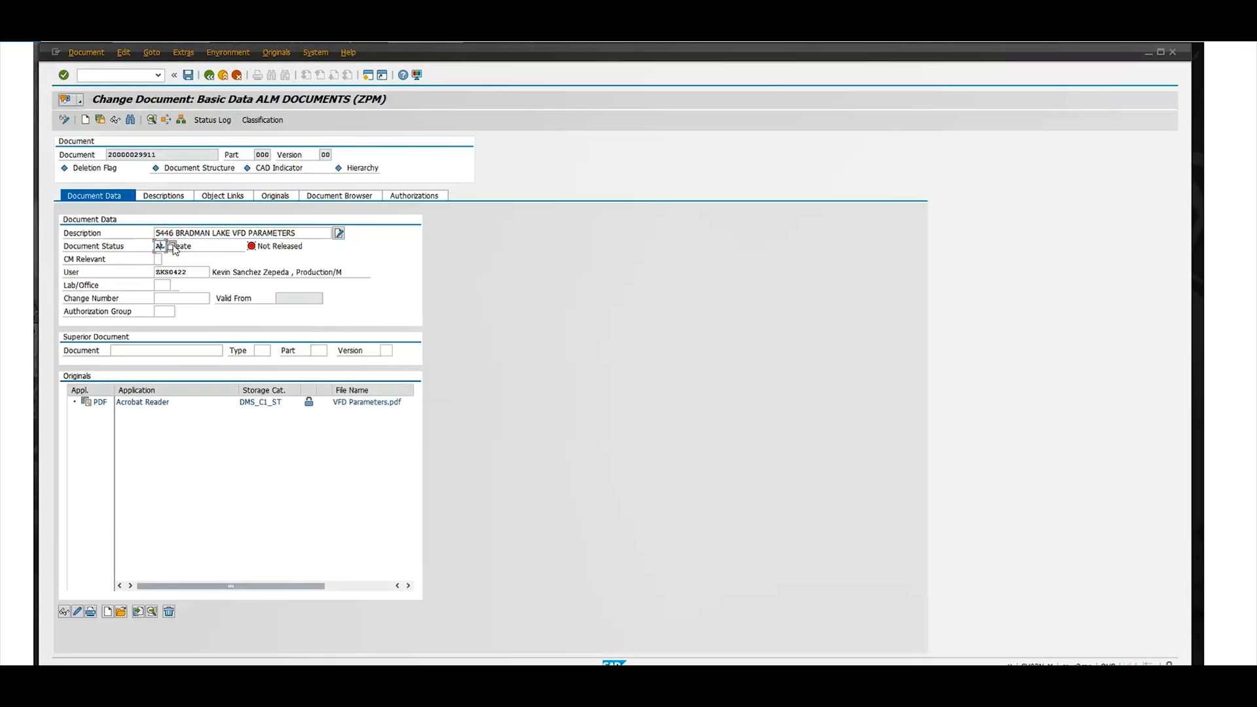
- Set the document status to FR Released and save the document
left_click(171, 246)
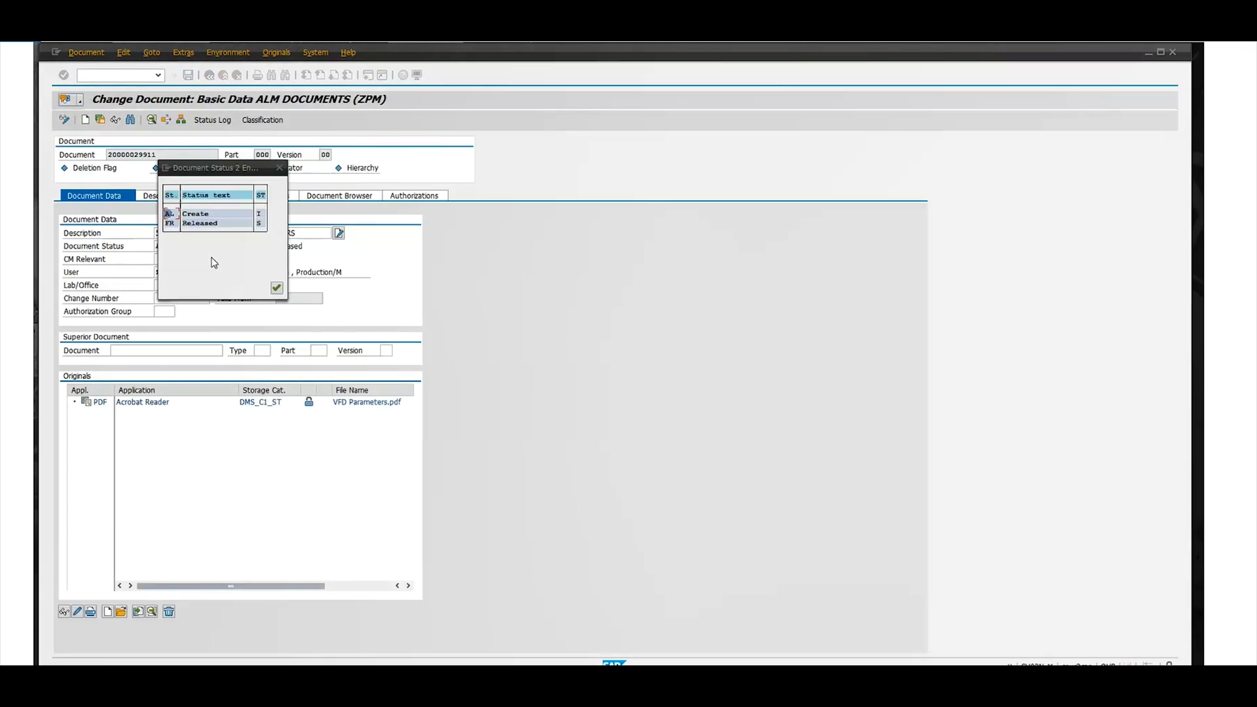
double_click(177, 223)
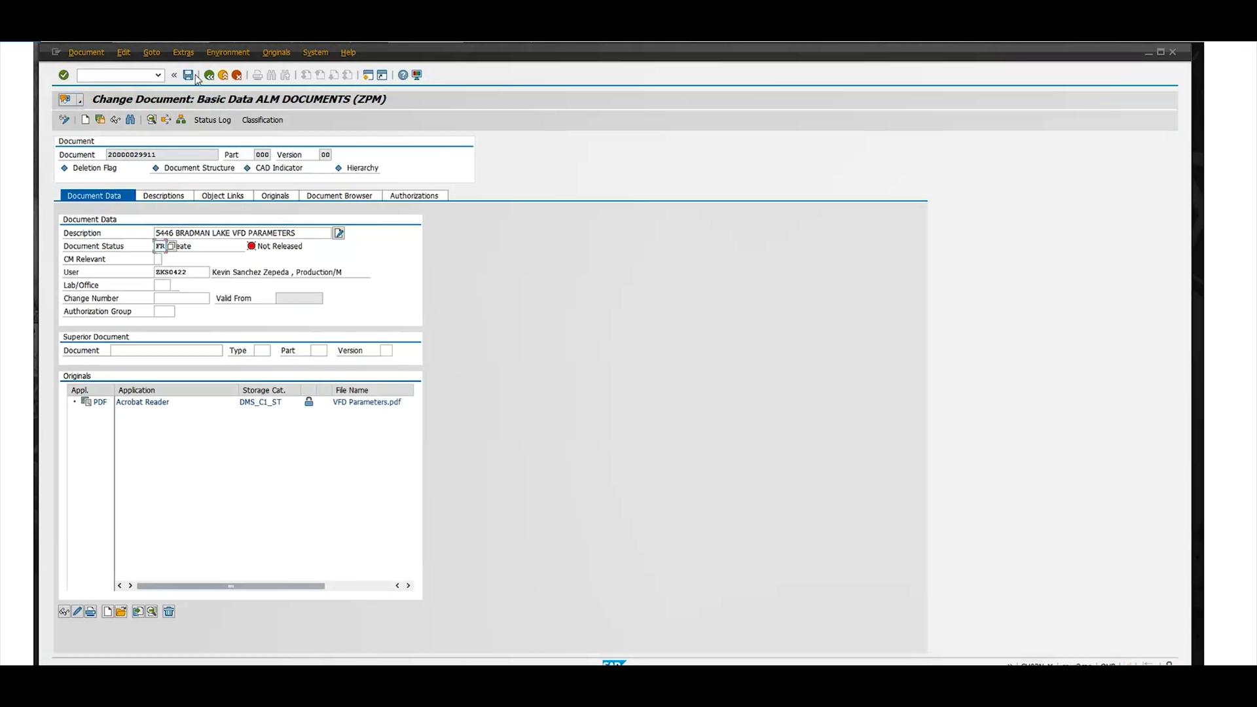
left_click(174, 75)
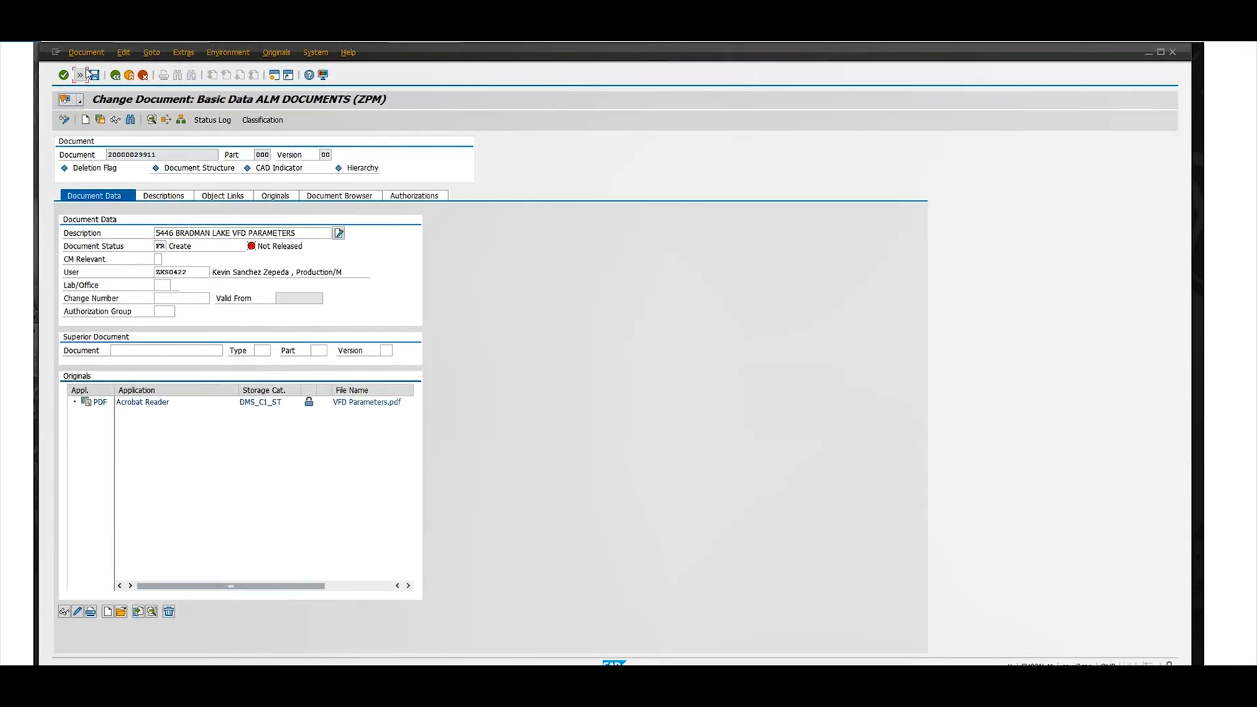
left_click(81, 75)
left_click(190, 75)
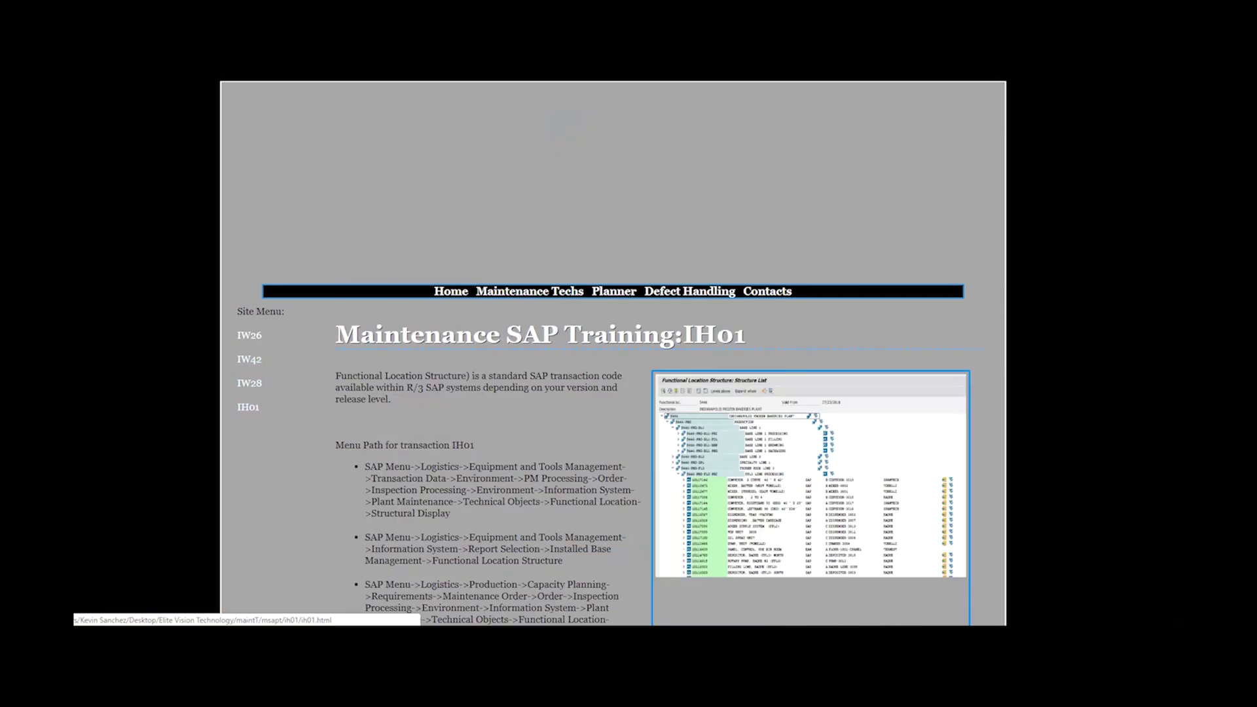
- Browse via the Maintenance Planner page to the Creating a Maintenance Plan training page
scroll(613, 354, "down", 10)
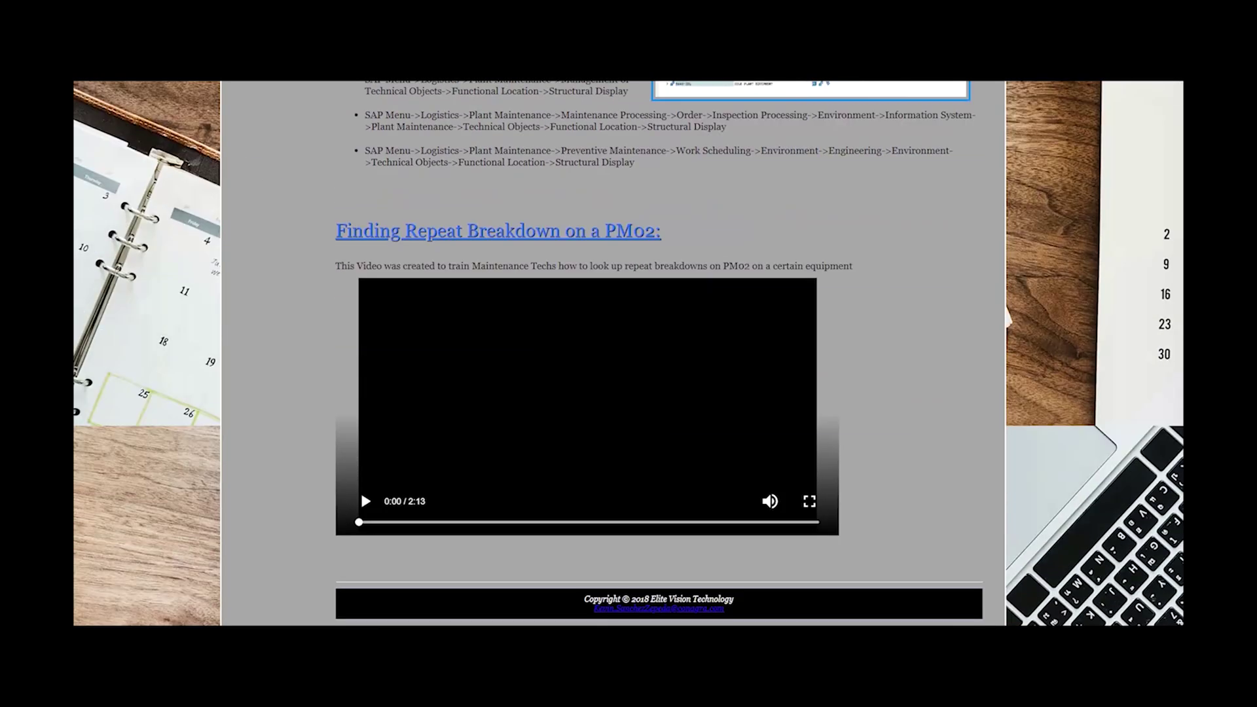
scroll(613, 354, "up", 8)
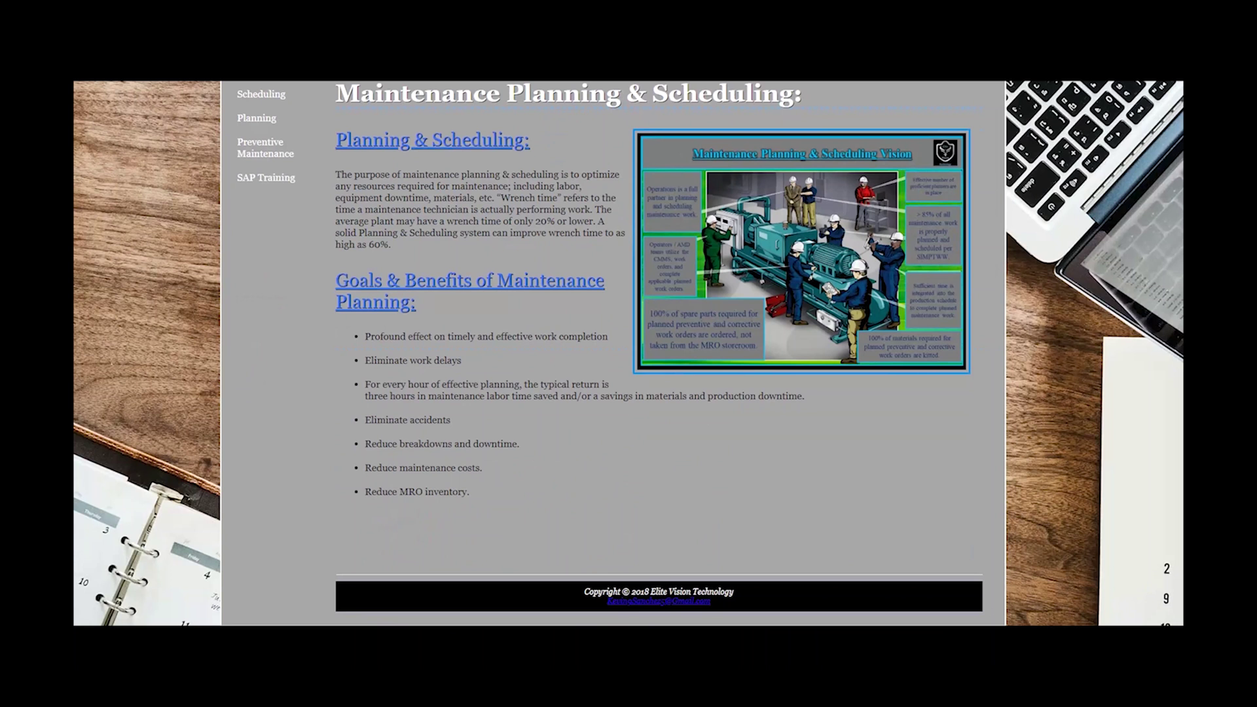
scroll(613, 353, "up", 5)
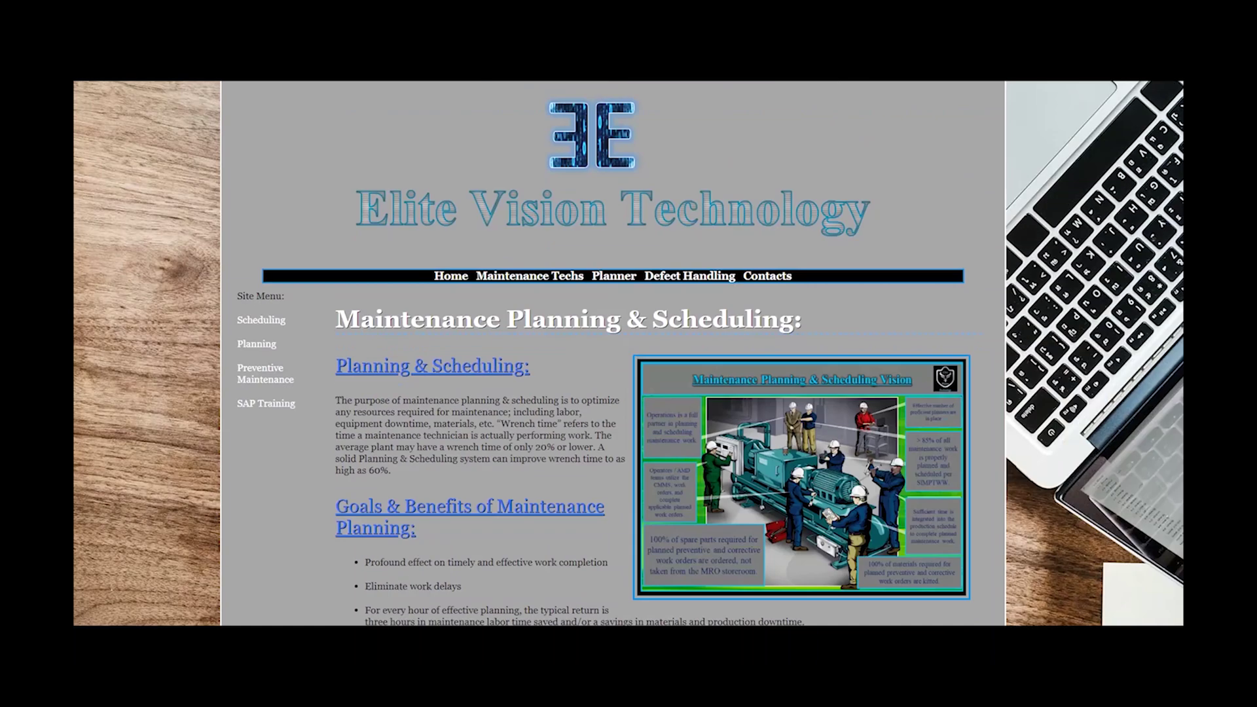
left_click(256, 359)
scroll(613, 354, "down", 10)
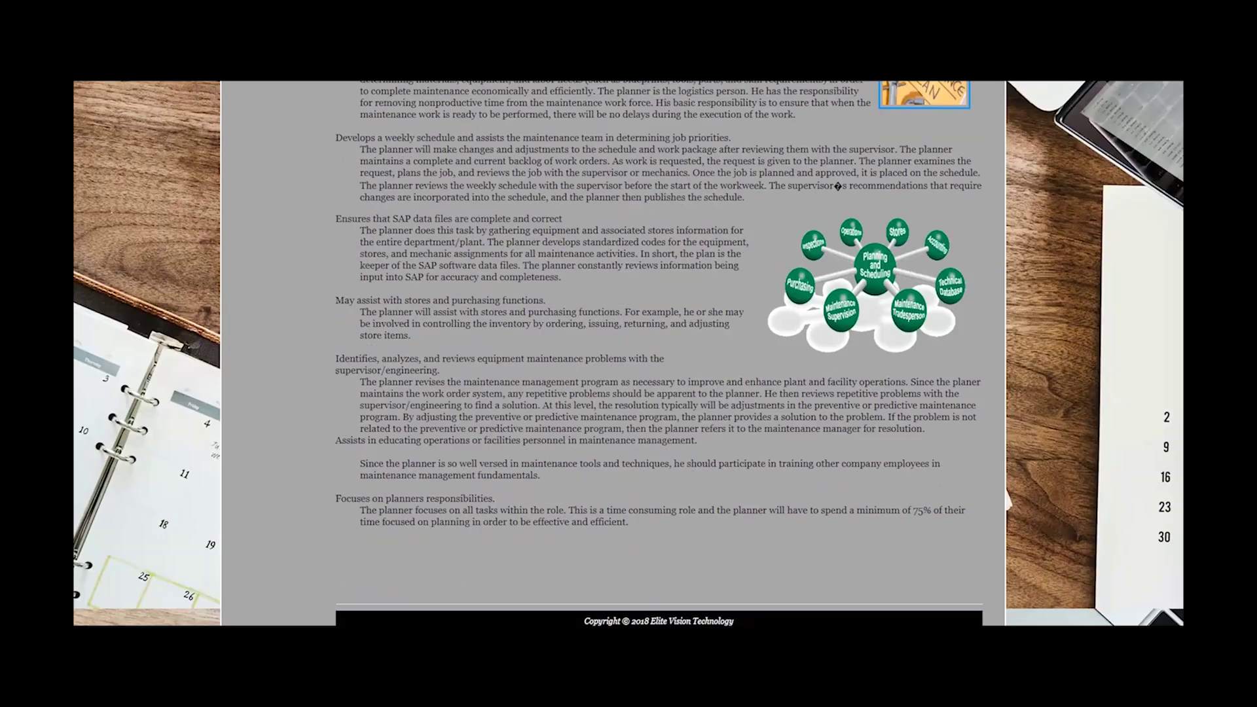
scroll(613, 353, "up", 8)
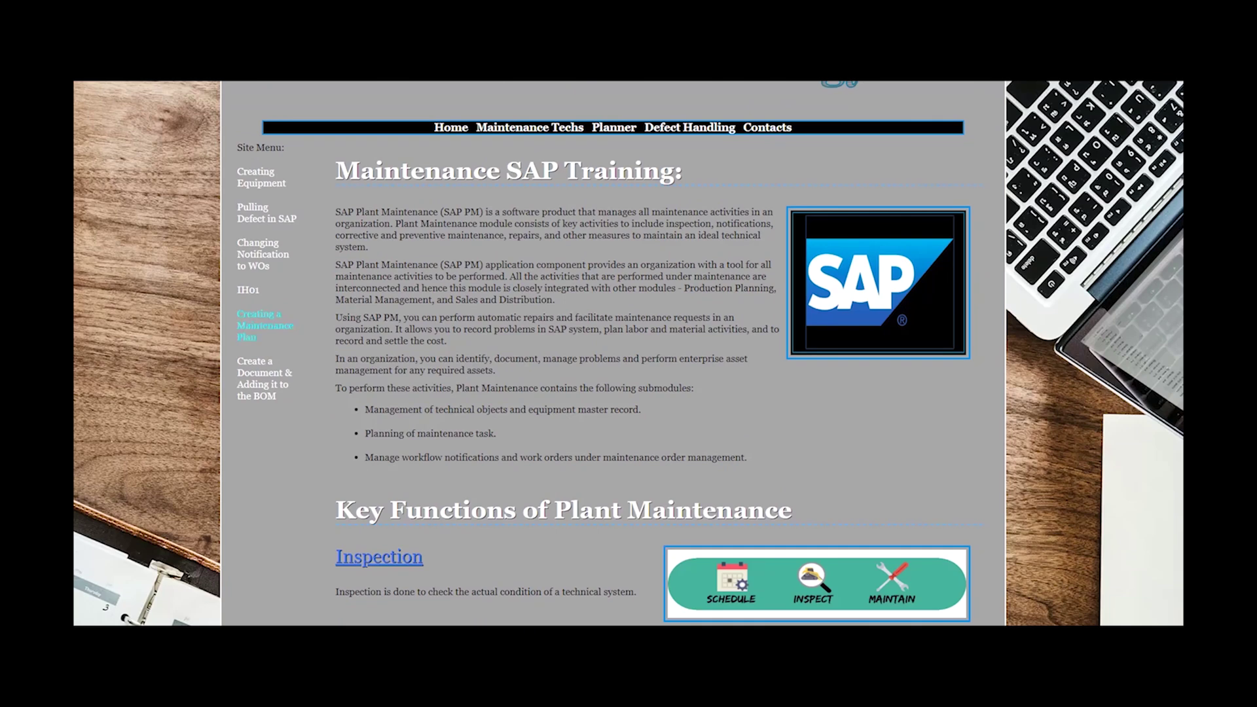
left_click(265, 325)
- Scroll the preventive maintenance page to the General Belt Sprocket and Chain Inspections checklists
scroll(613, 354, "down", 10)
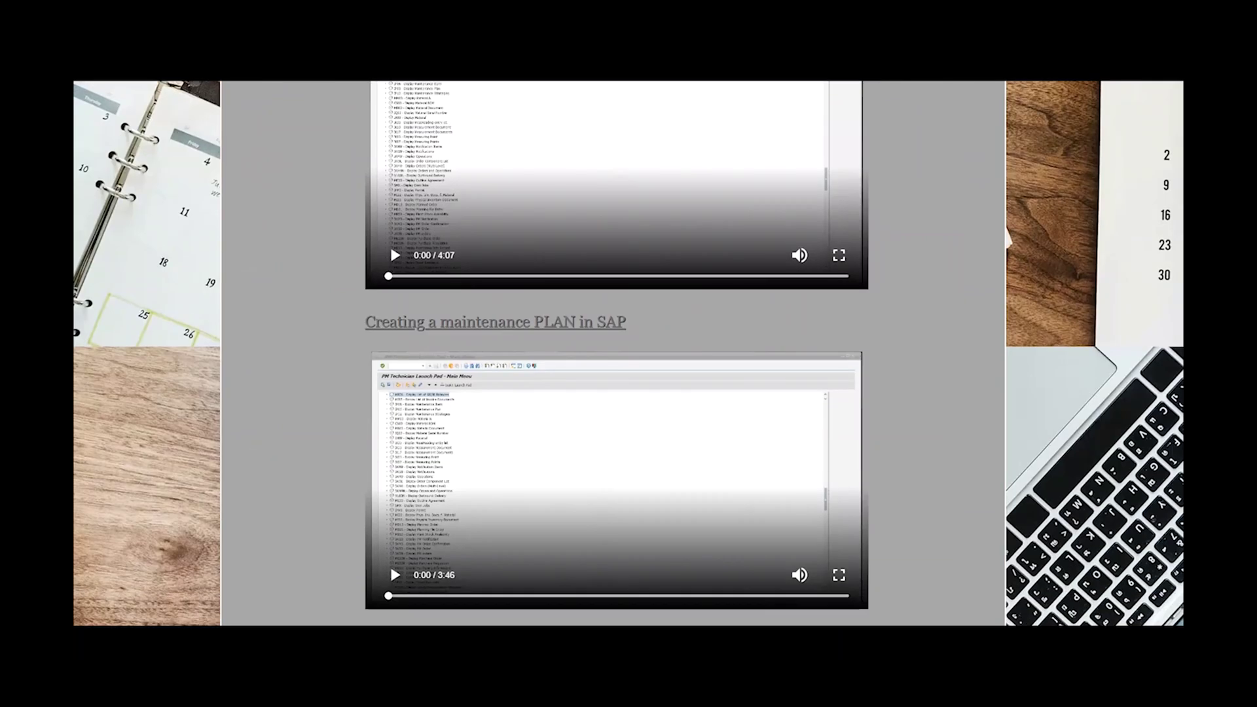
scroll(613, 353, "up", 10)
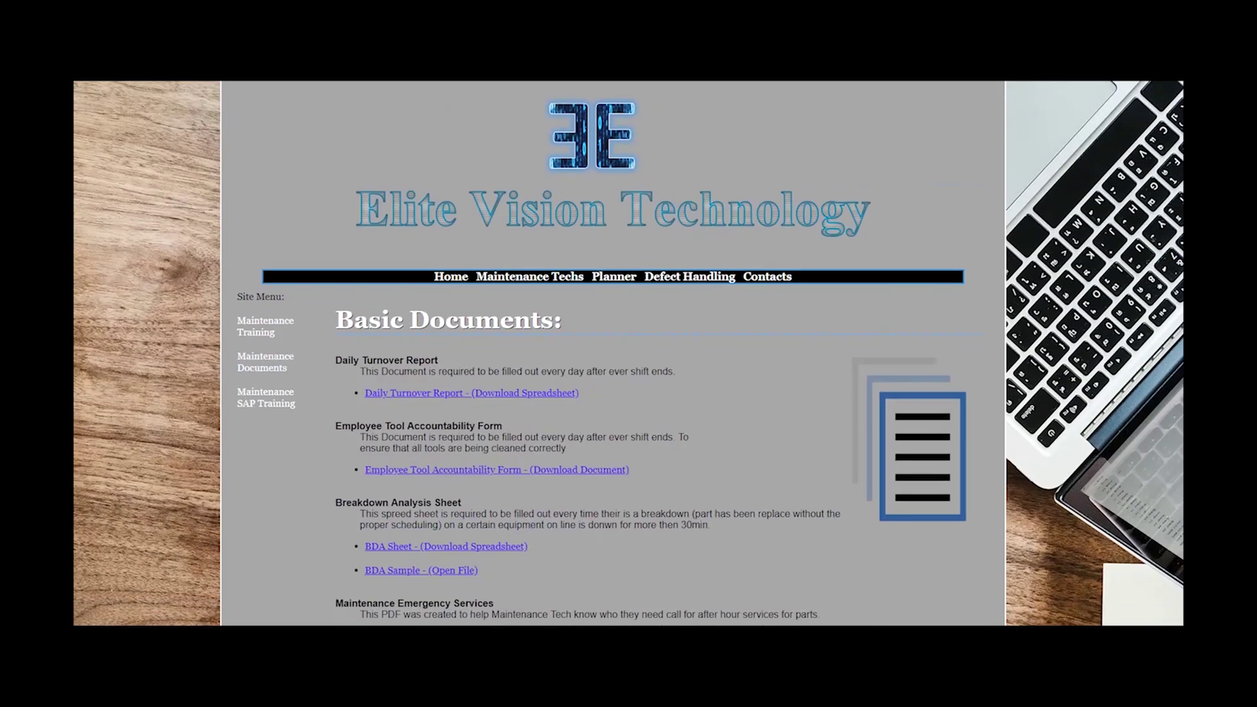
scroll(613, 354, "down", 3)
scroll(613, 354, "up", 3)
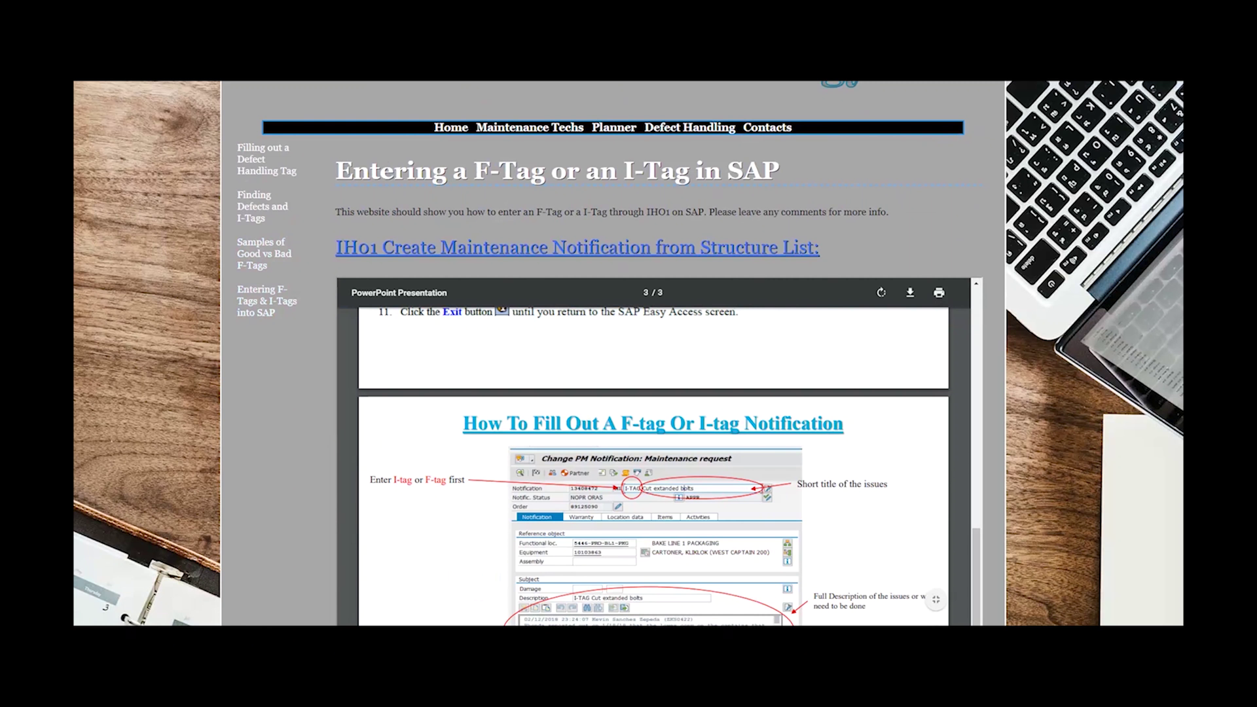
scroll(613, 354, "down", 8)
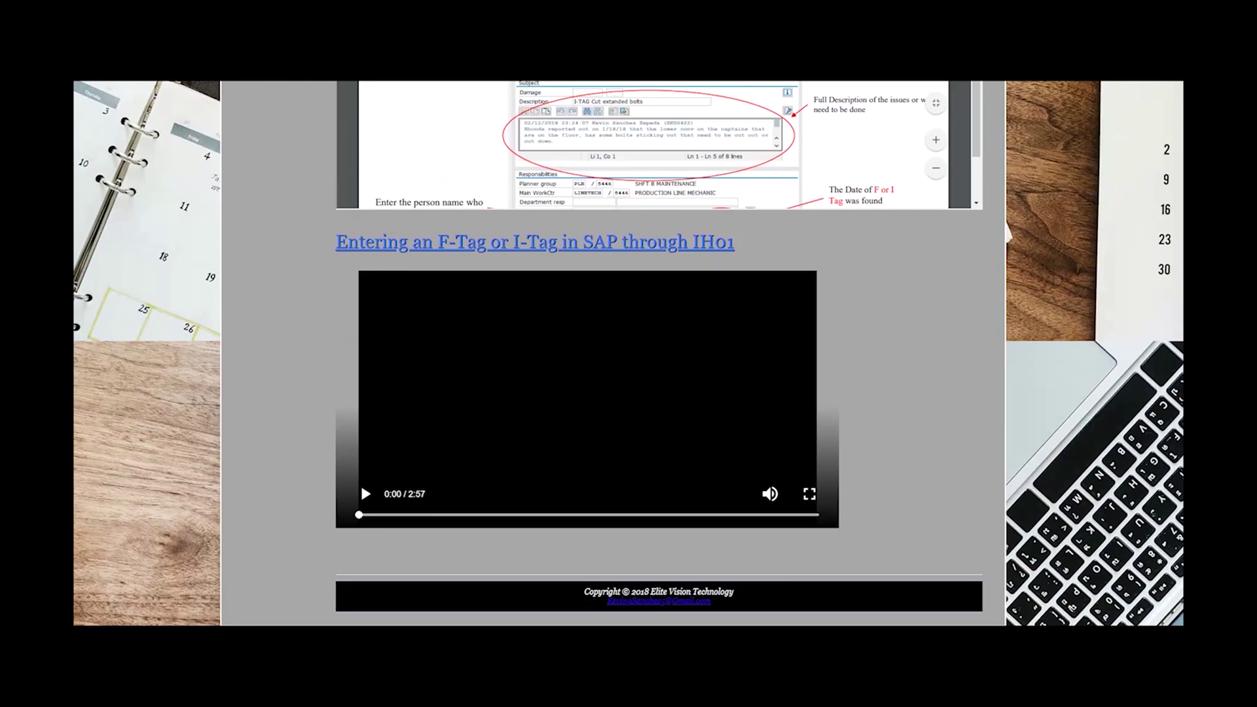
scroll(613, 354, "up", 10)
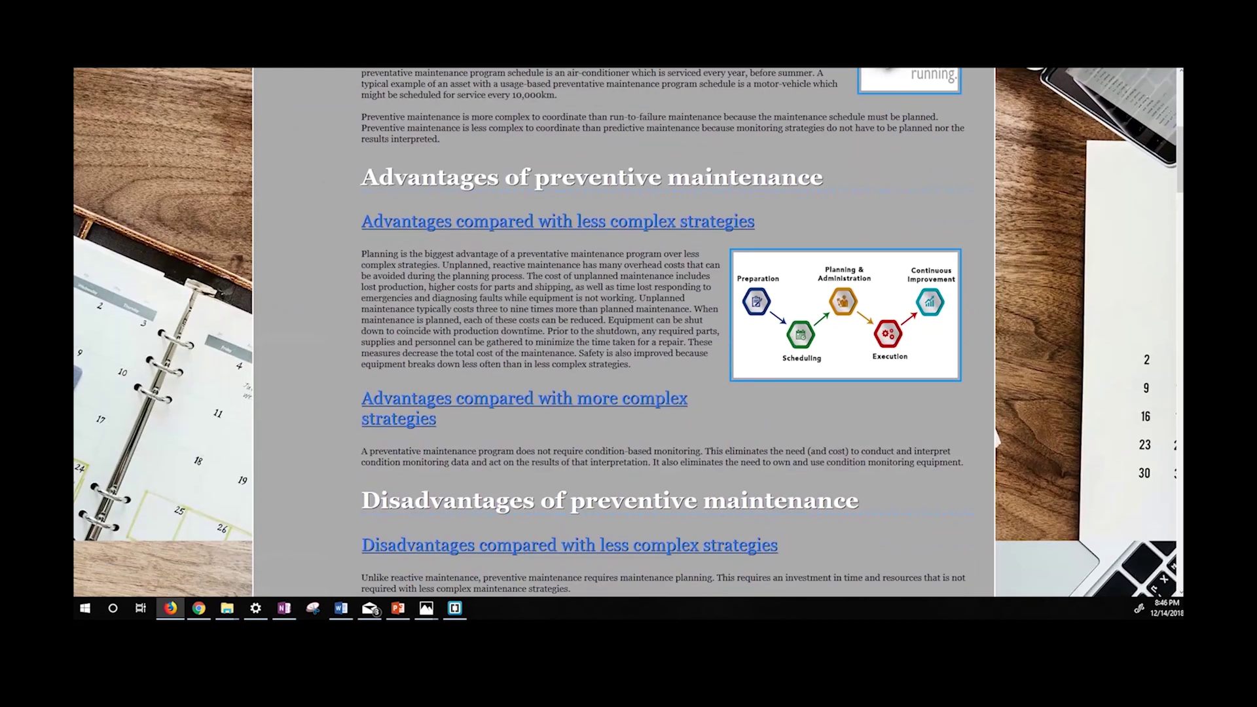
scroll(613, 354, "down", 5)
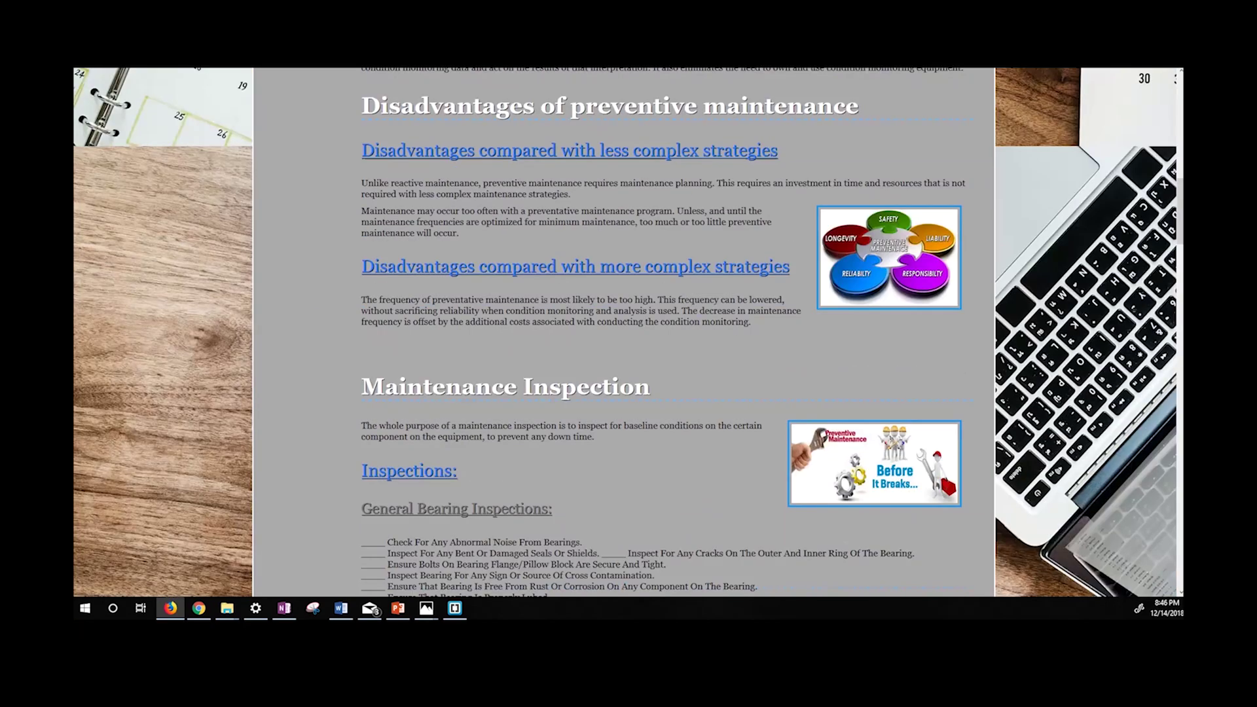
scroll(613, 354, "down", 12)
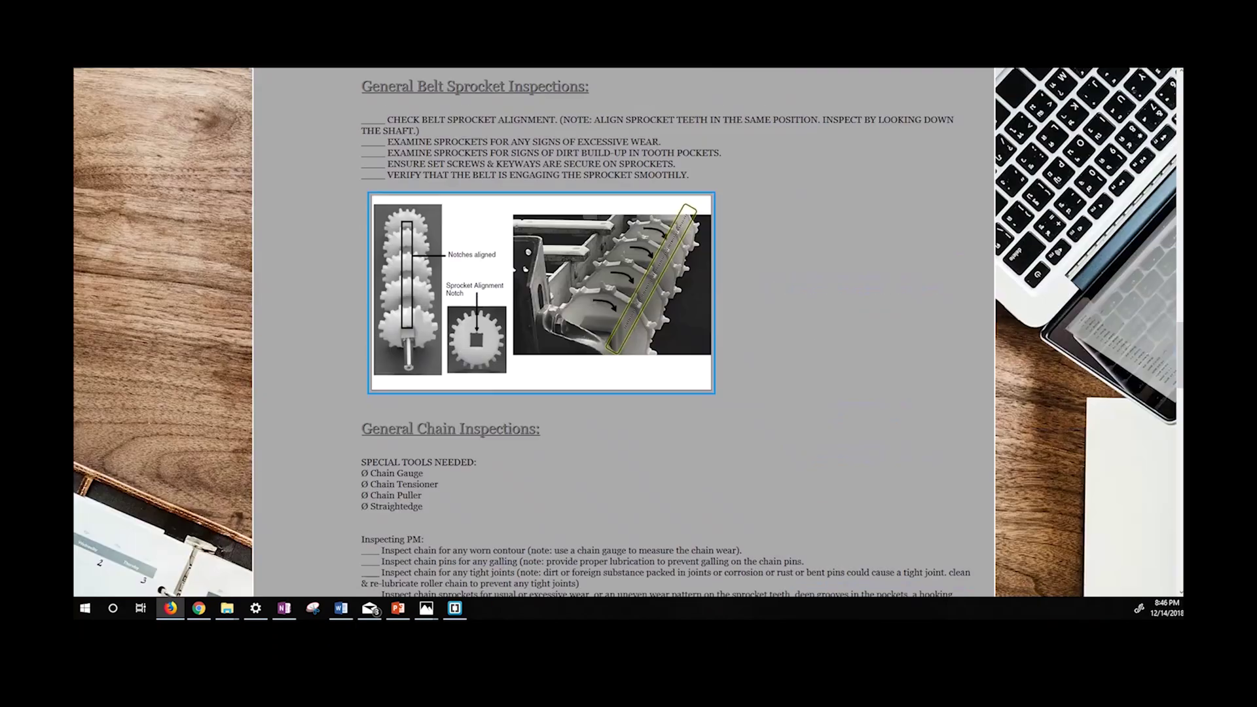